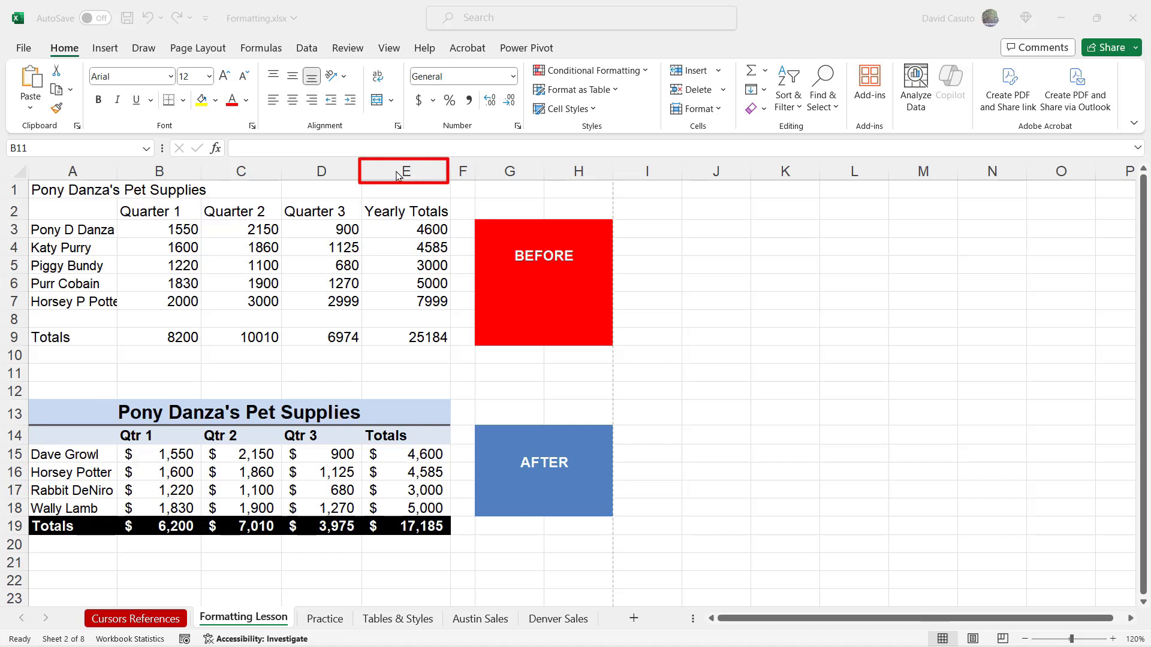
Insert a column before Yearly Totals and enter the heading "Quarter 4" in cell E2
right_click(396, 172)
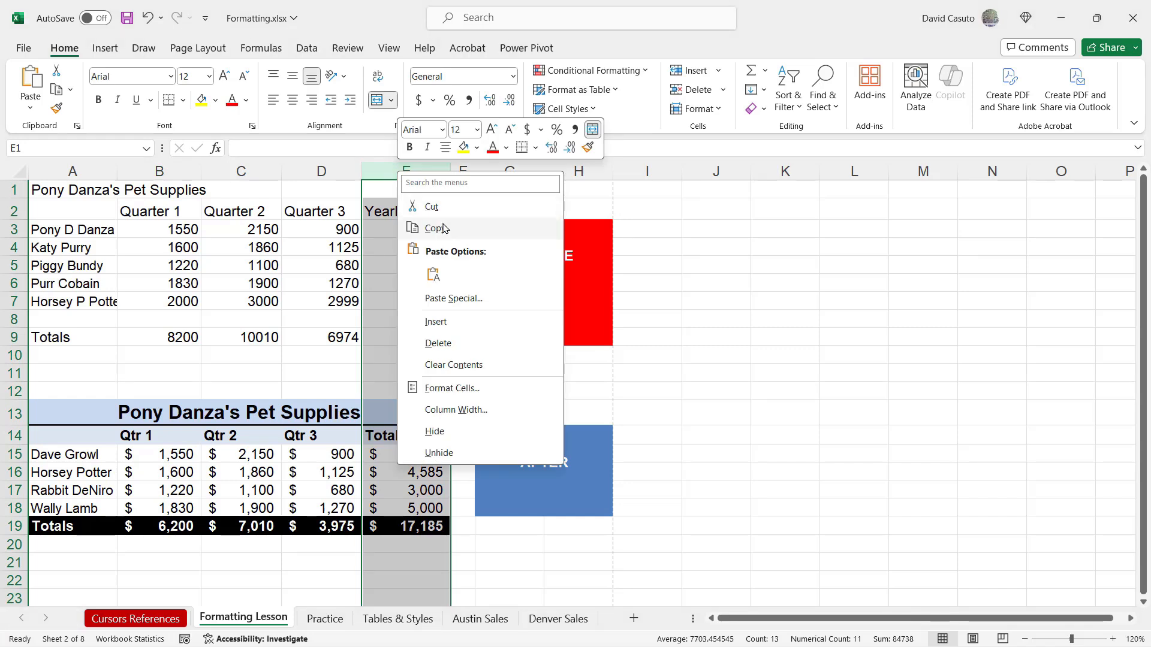
click(436, 323)
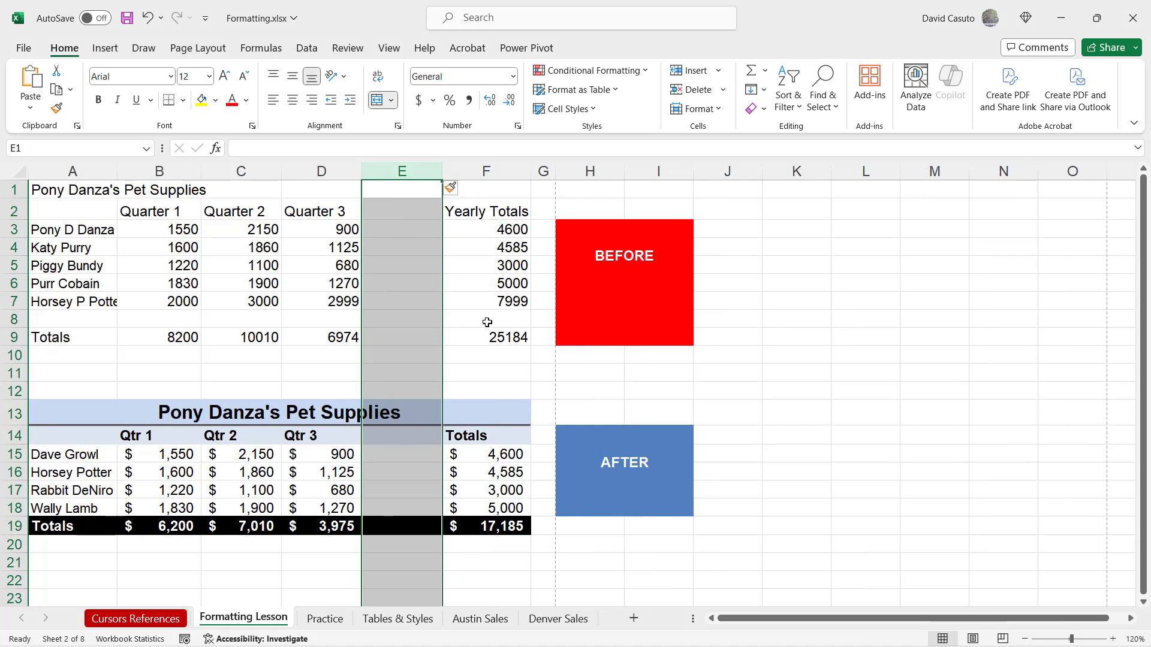
click(385, 210)
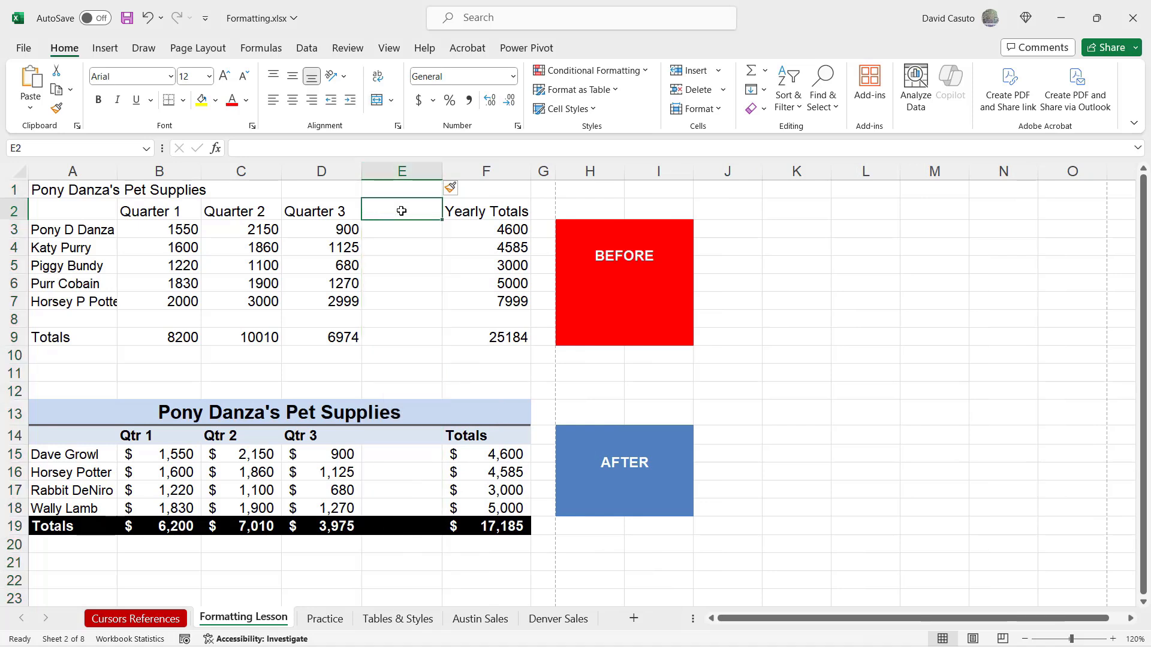
text(Quart)
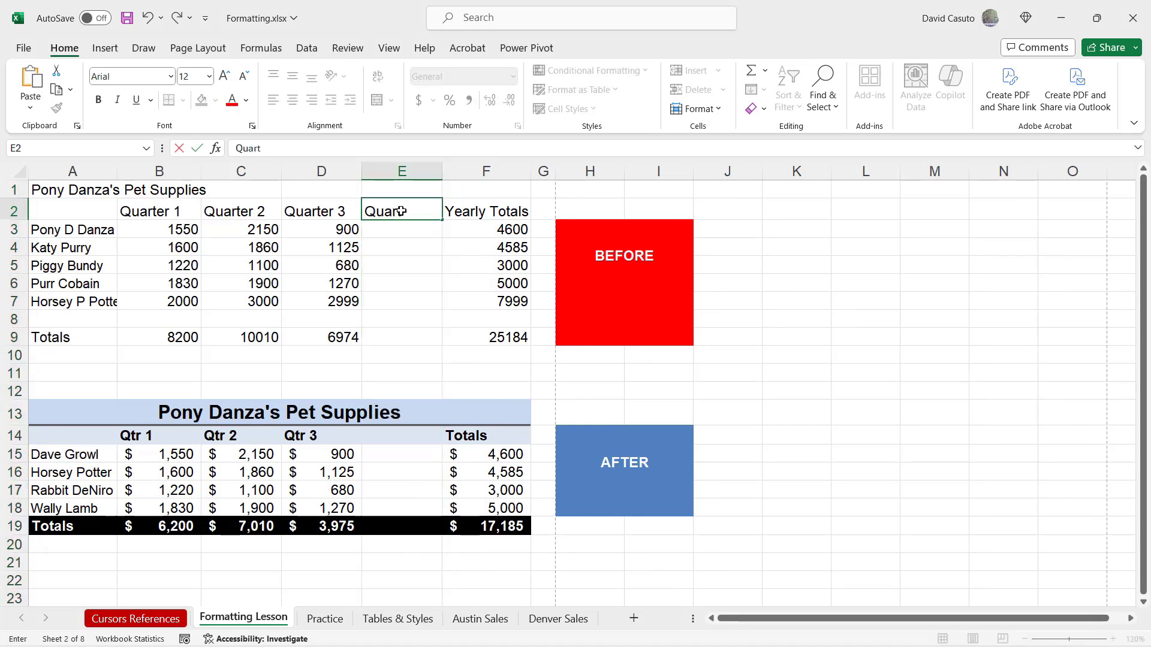
text(er 4)
key(Return)
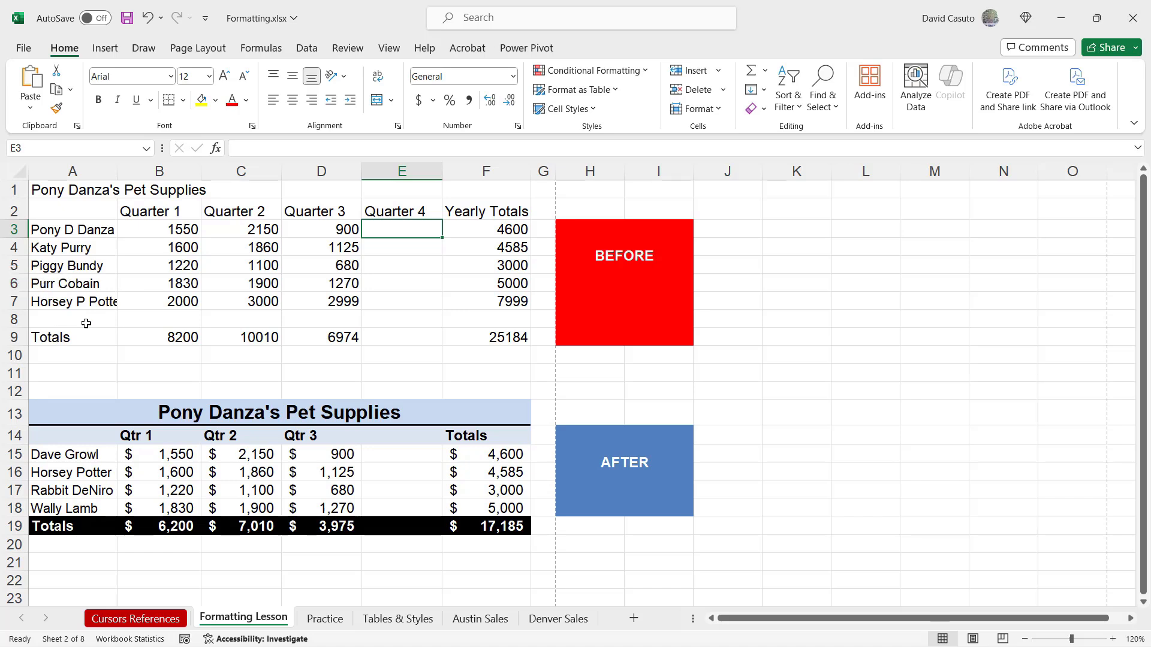
Insert a row above row 6 in the upper table and enter the new person's name in cell A6
right_click(22, 286)
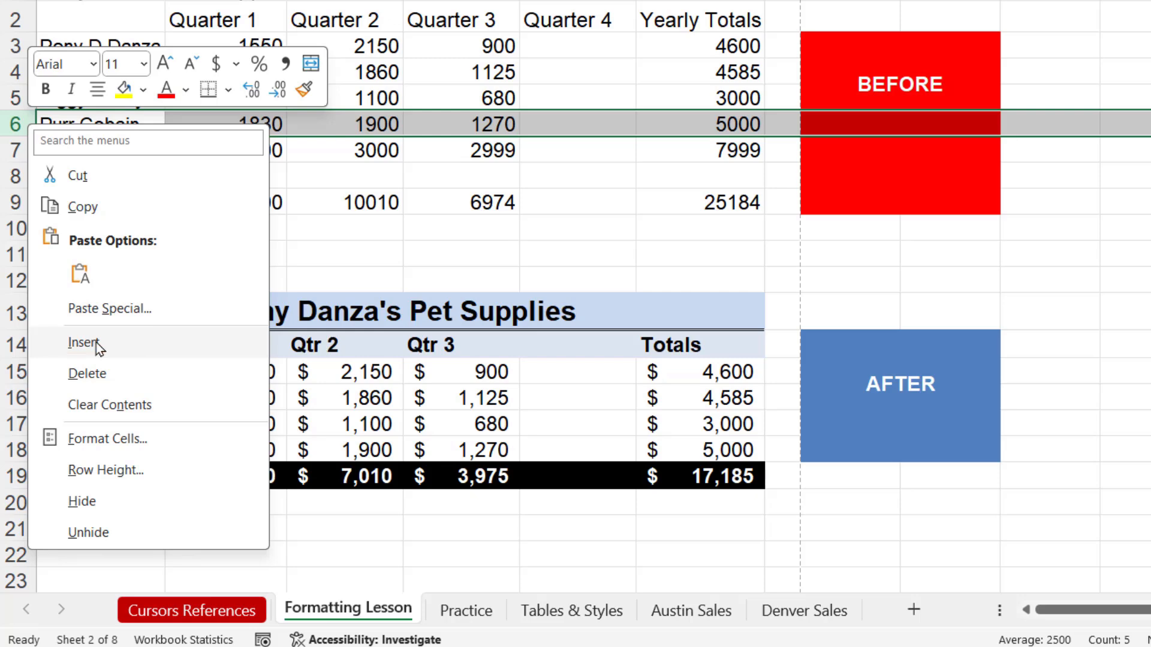
click(84, 342)
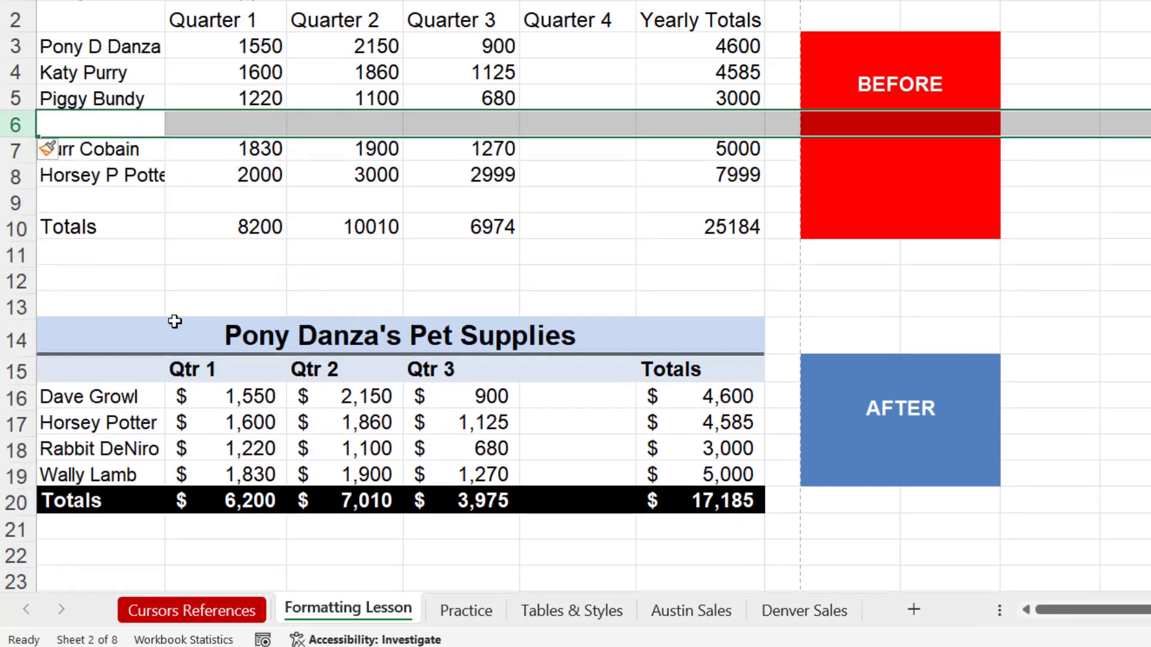
click(359, 281)
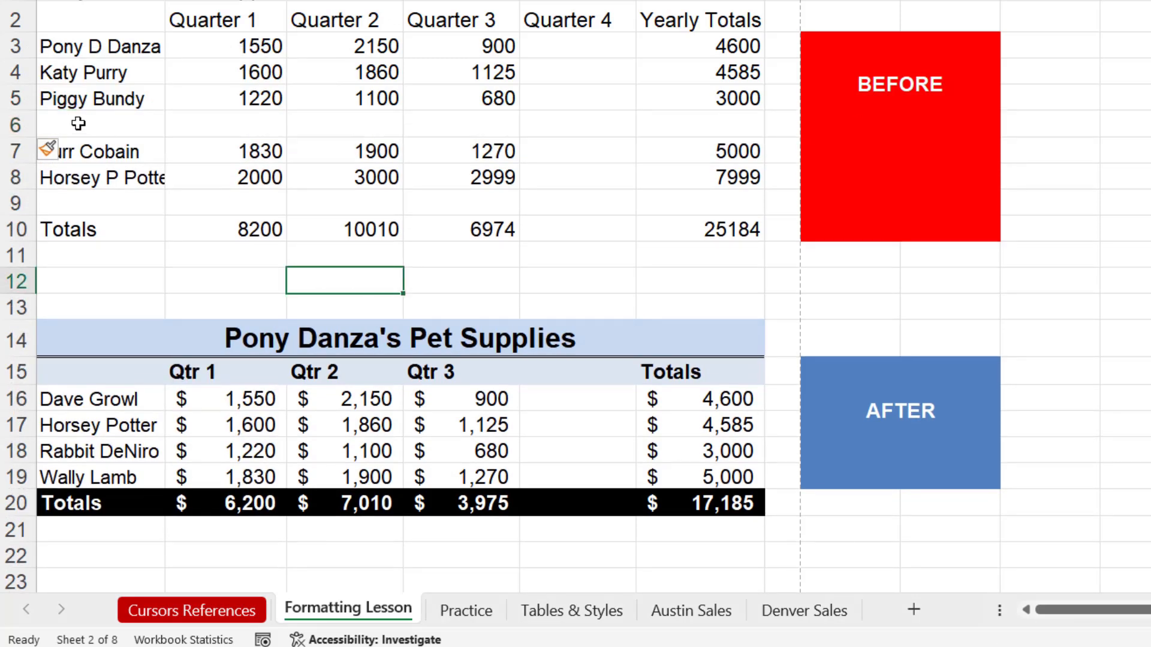
click(81, 125)
text(Rabbit)
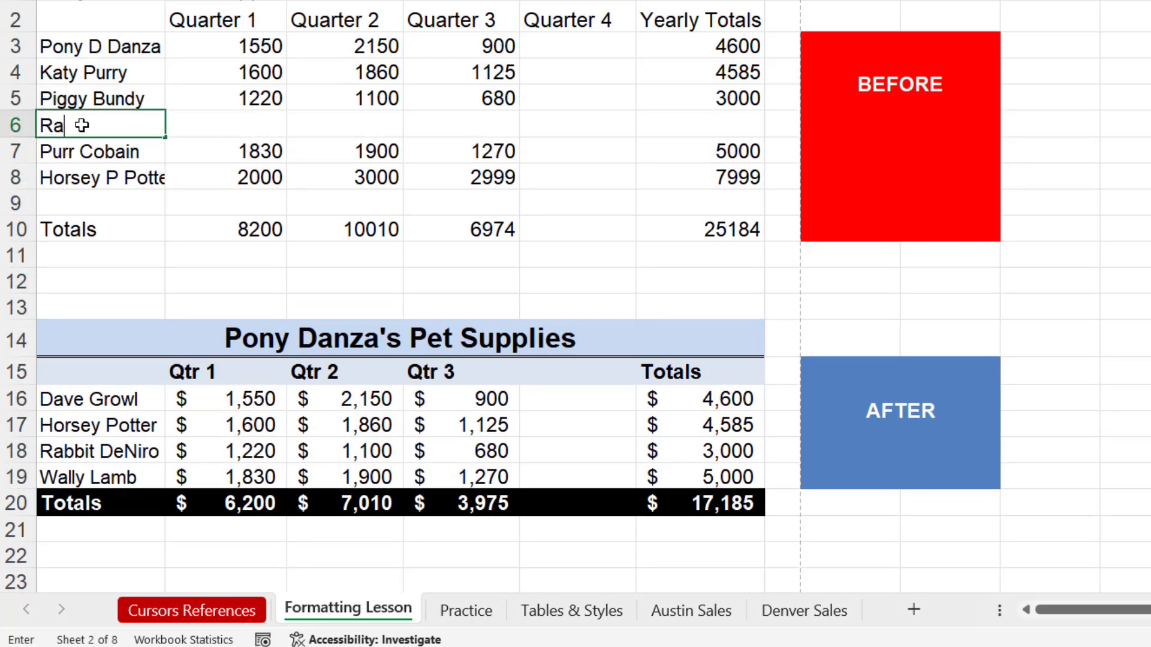
text( Deniro)
key(Return)
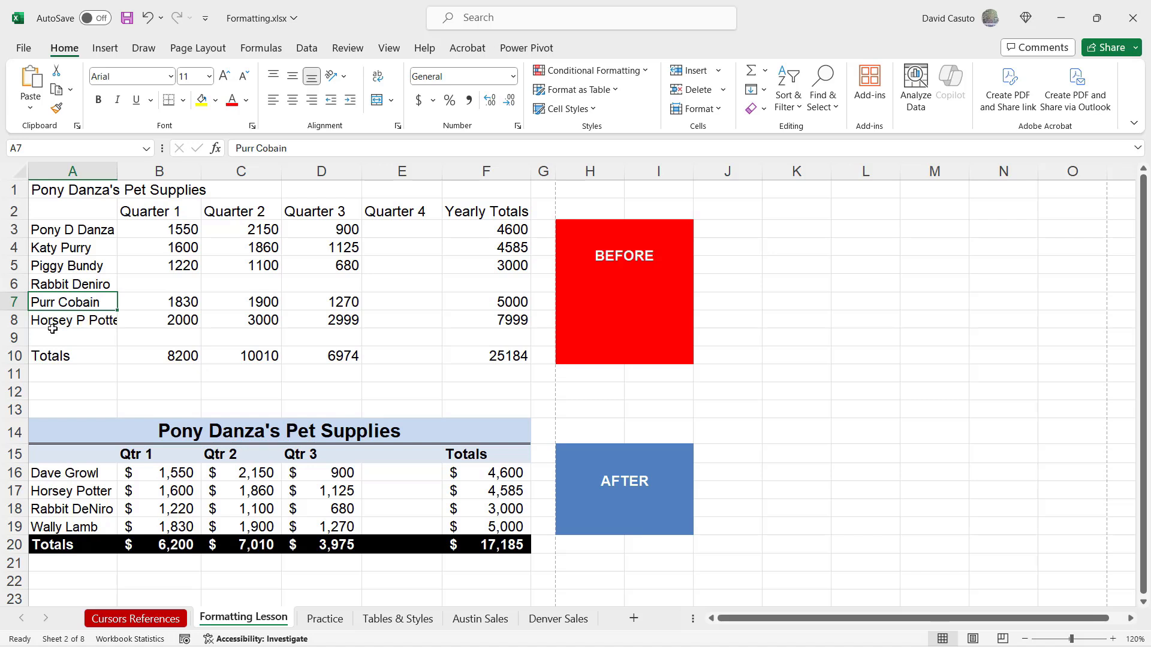
Manually widen column A to fit the cut-off name in A8, and undo the widening
click(83, 320)
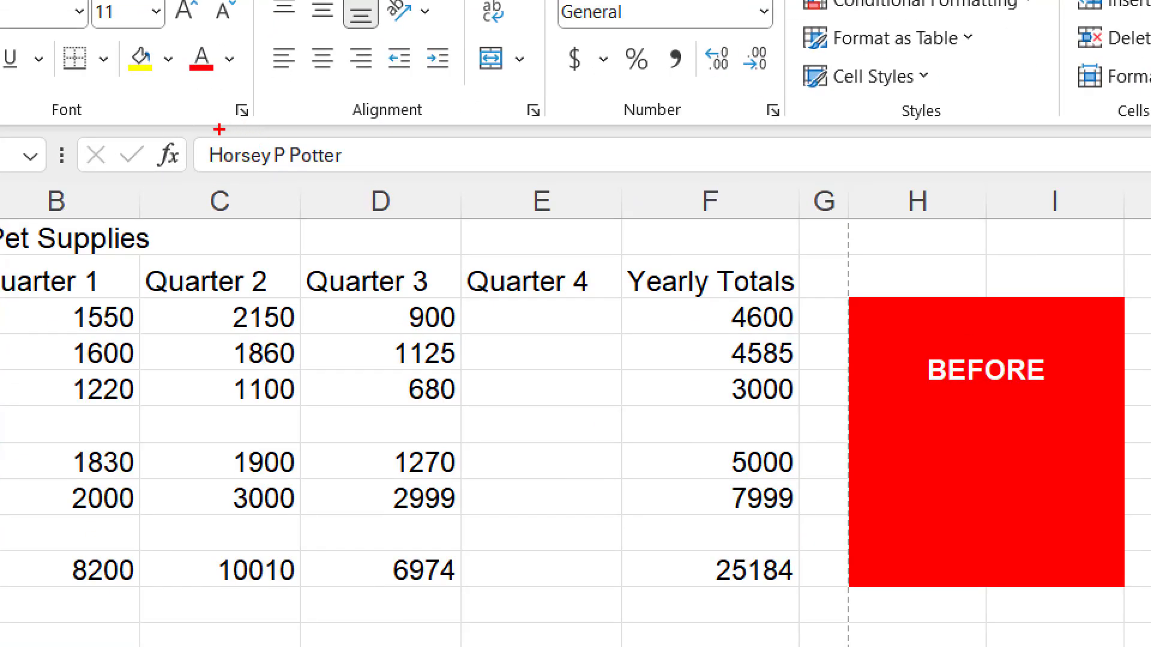
mouse_move(184, 134)
mouse_down()
mouse_move(288, 173)
mouse_move(375, 175)
mouse_move(379, 268)
mouse_up()
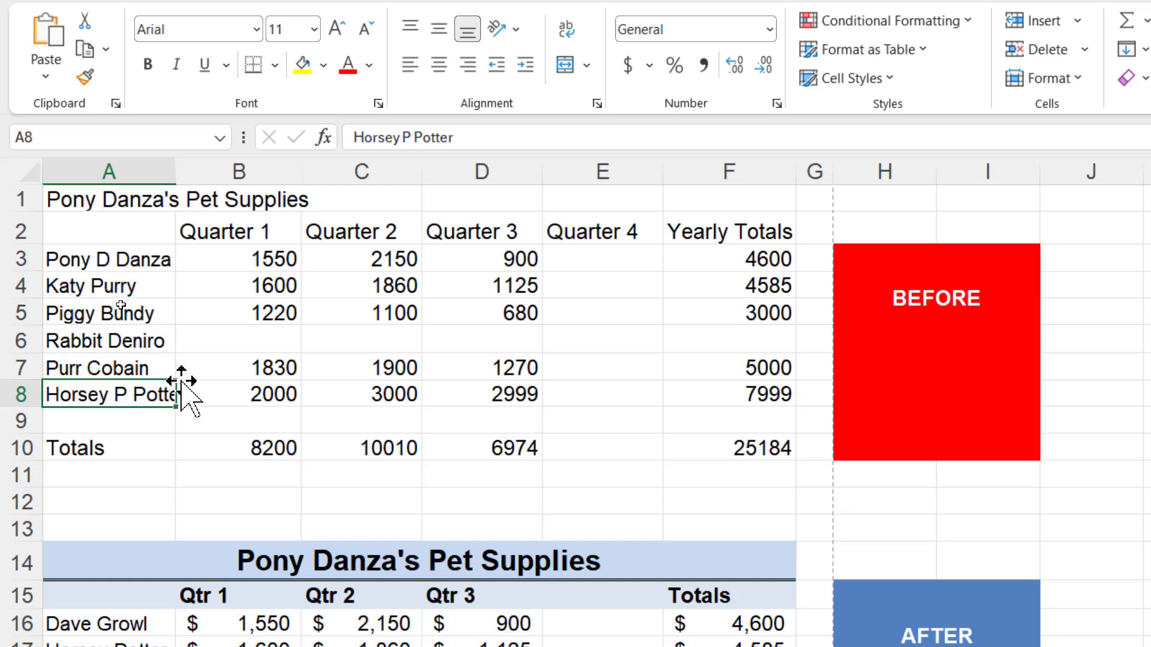
click(162, 168)
drag(174, 171, 204, 170)
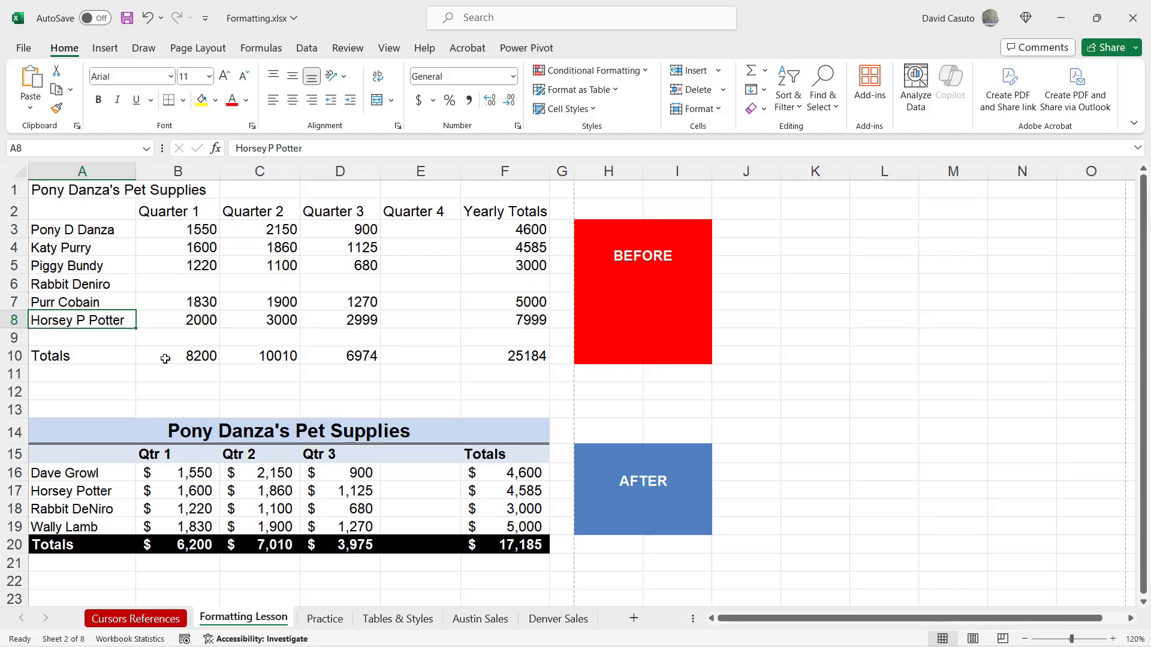
click(147, 20)
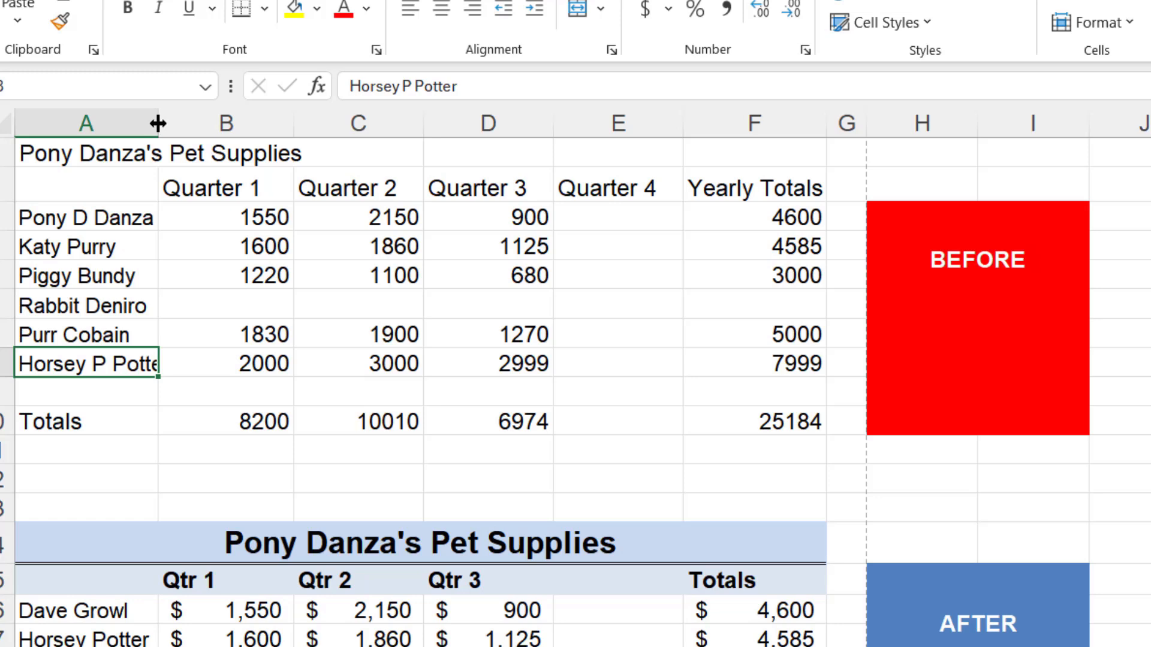
AutoFit column A to its longest entry and make row 1 about twice as tall
double_click(157, 123)
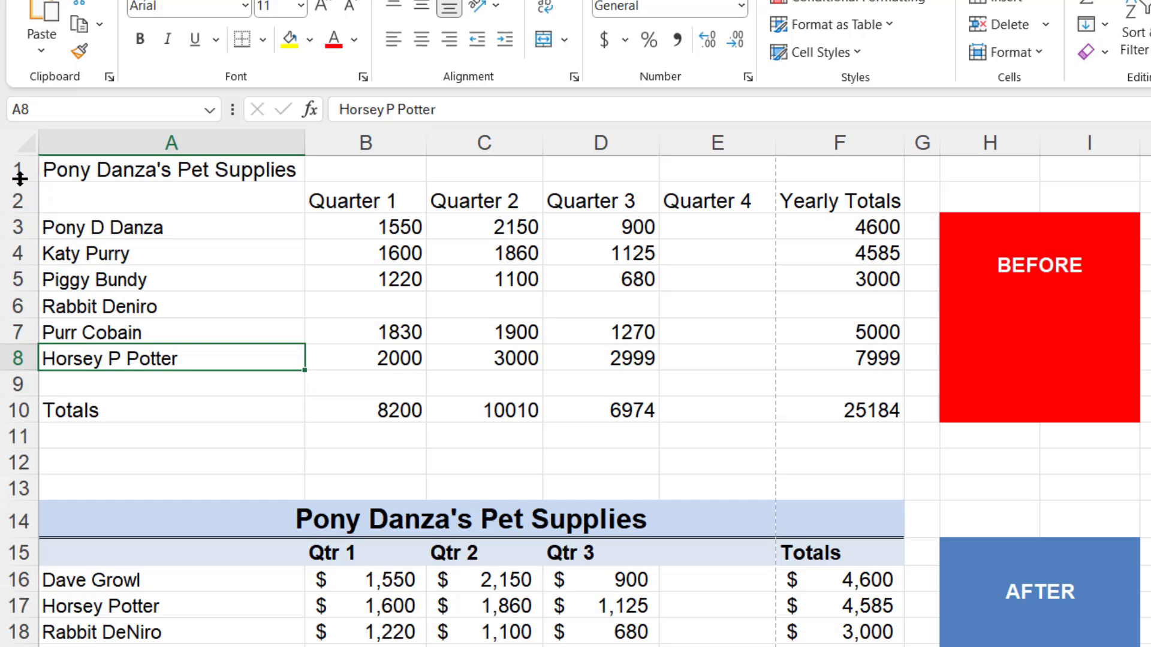
drag(20, 178, 21, 209)
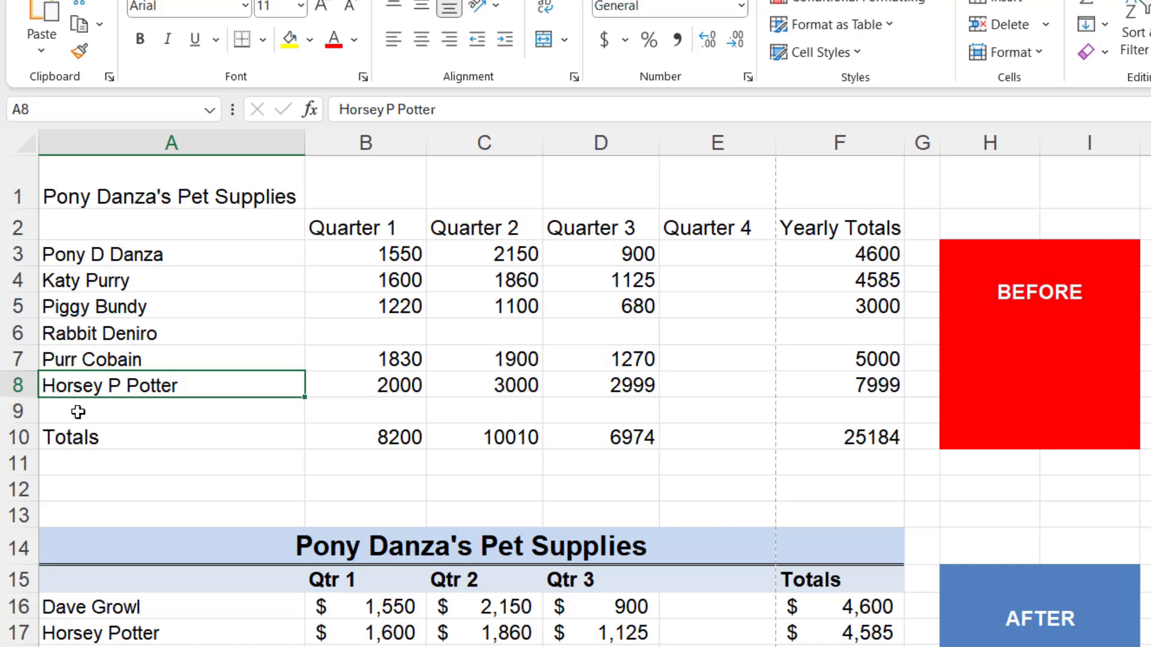
Delete the blank row 9 above the Totals row of the upper table
right_click(20, 411)
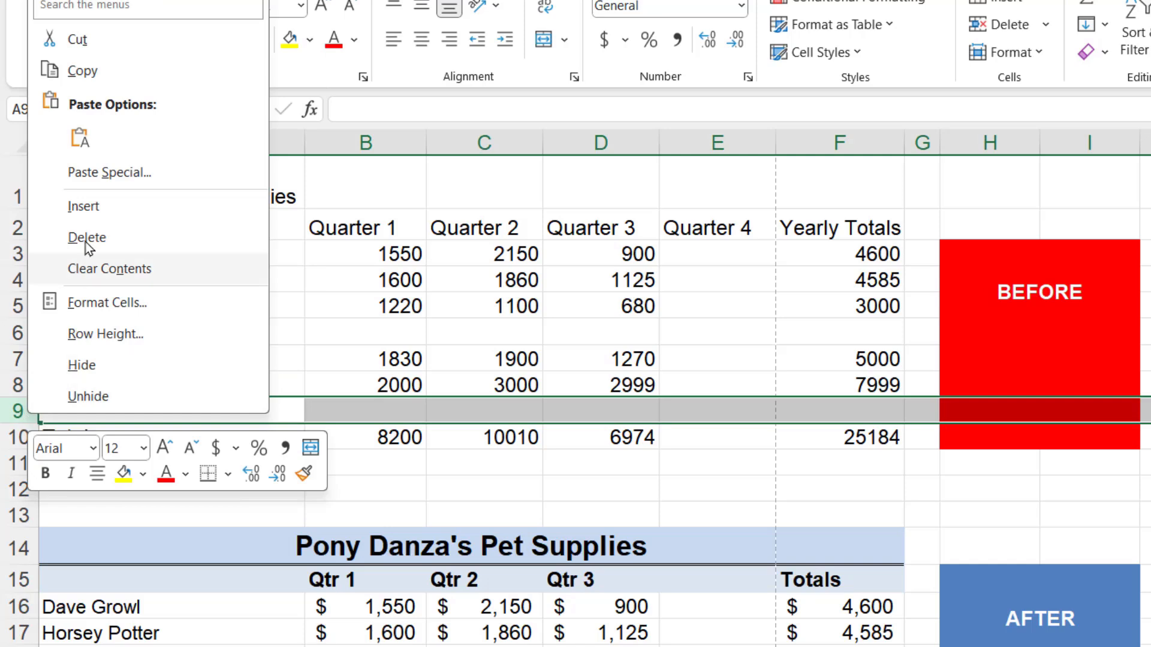
click(99, 240)
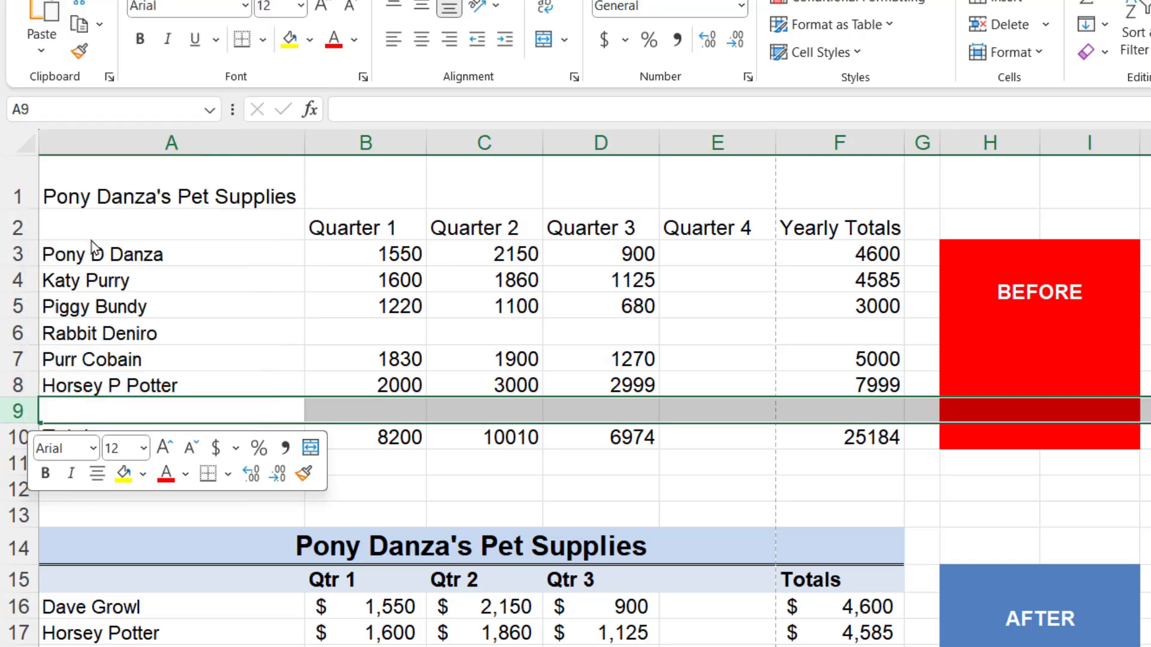
click(233, 466)
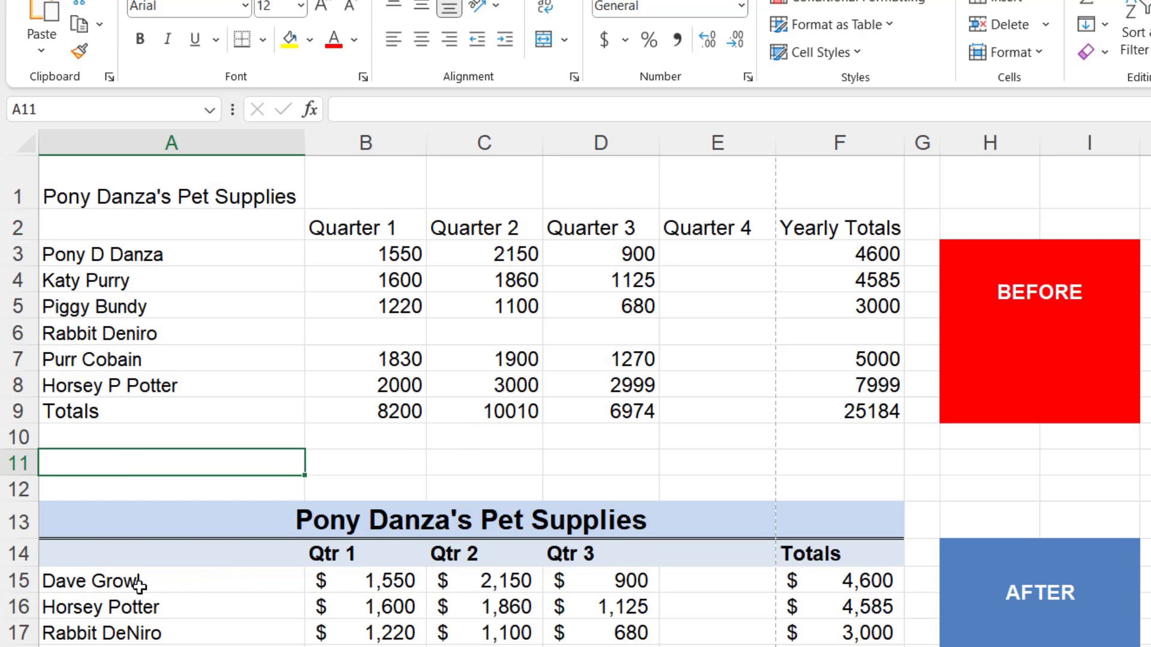
Clear the contents of A15:F15 in the lower table, and undo the clearing
drag(135, 584, 833, 578)
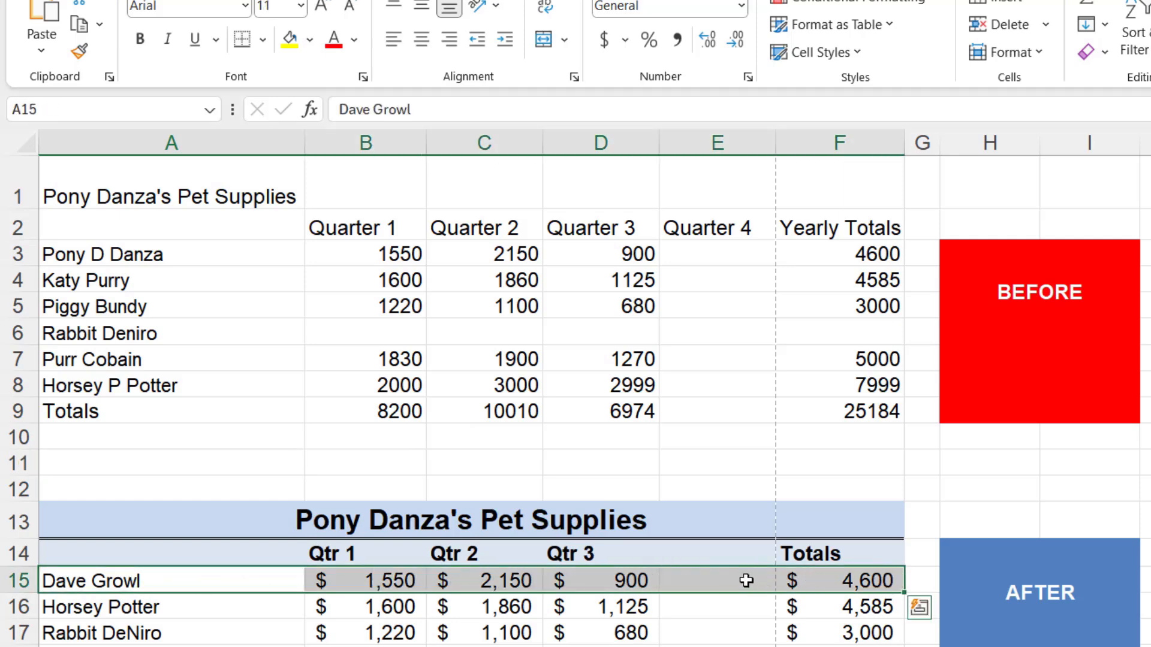
key(Delete)
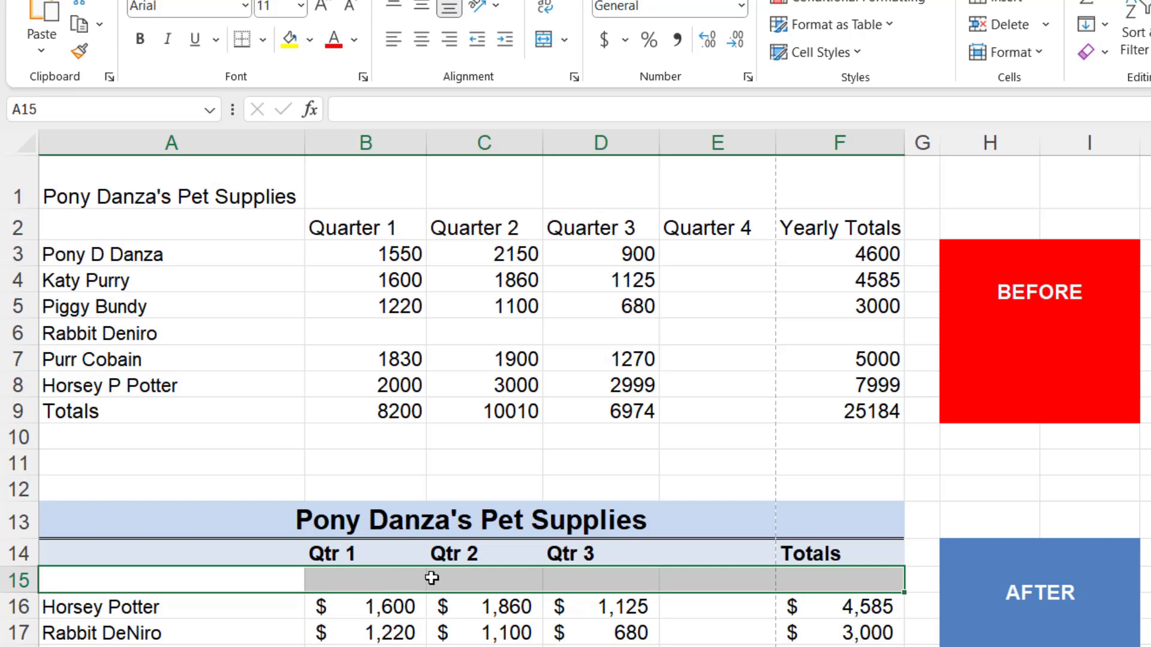
key(ctrl+z)
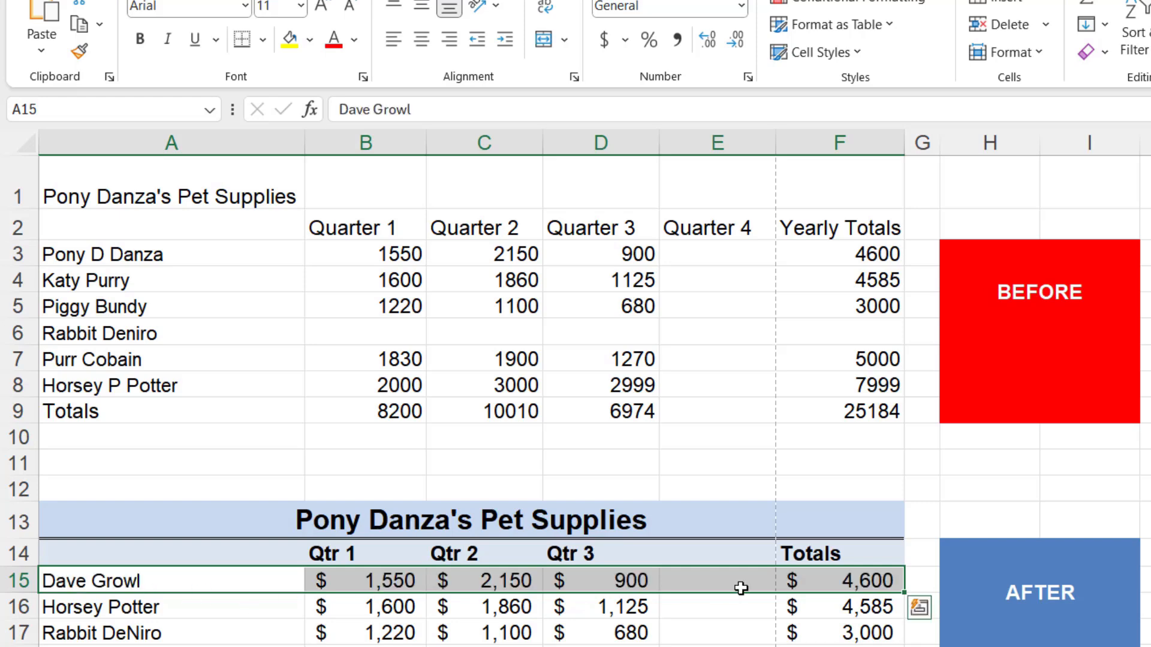
Delete the entire row 15 from the sheet, and undo the deletion
right_click(20, 580)
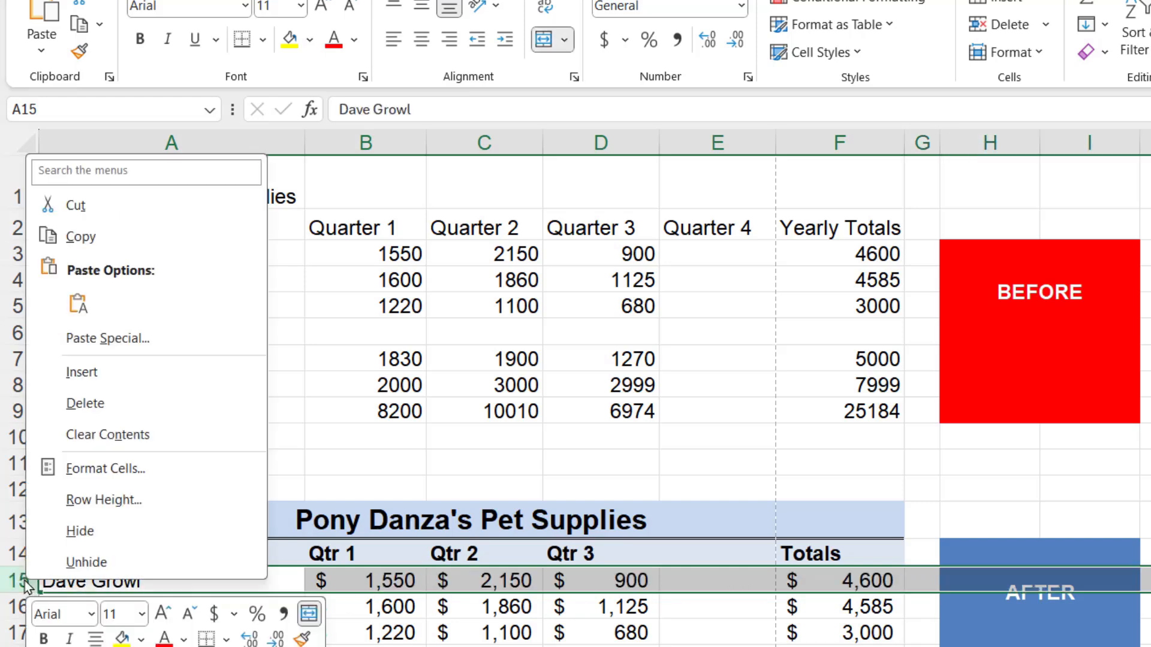
click(73, 412)
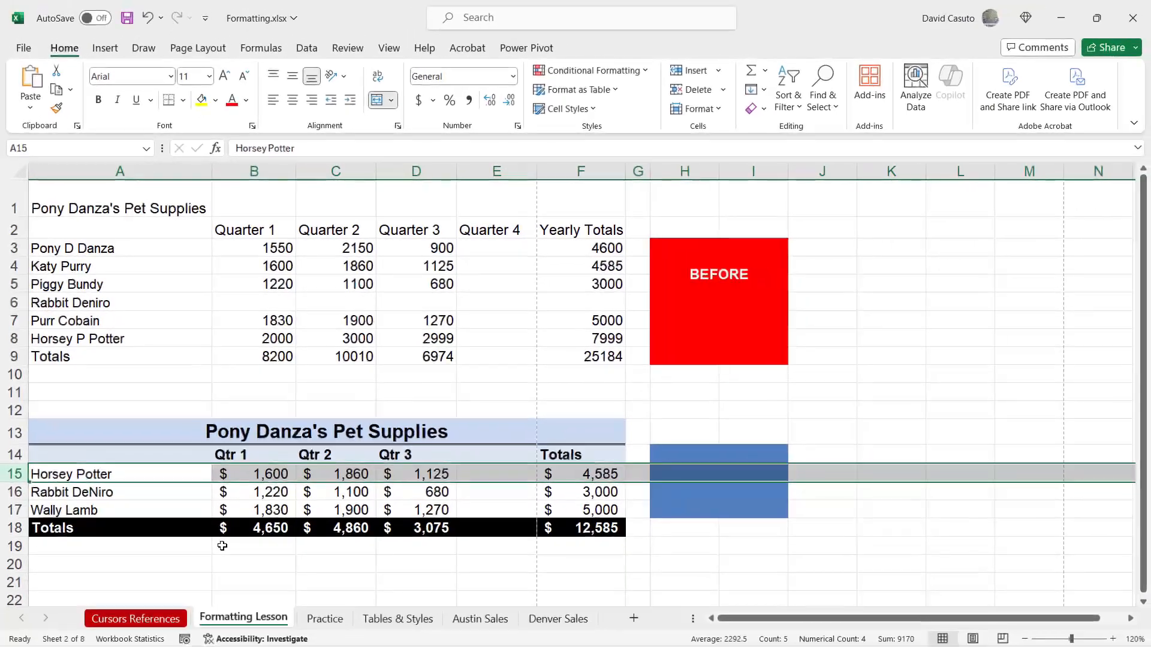
click(146, 18)
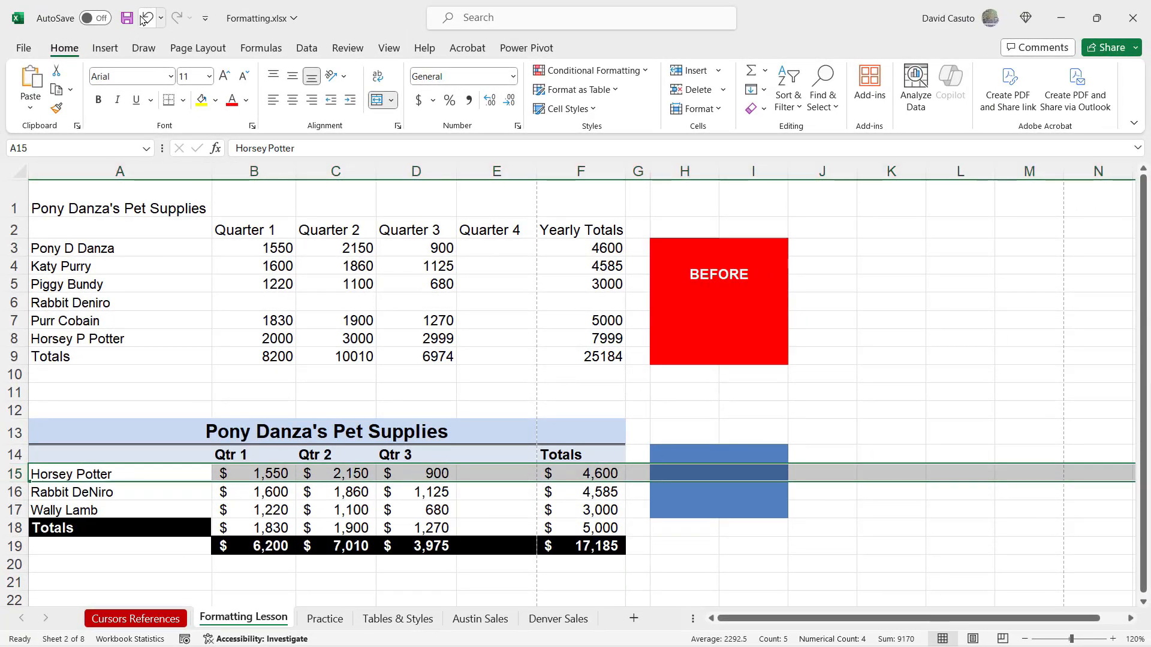
click(95, 509)
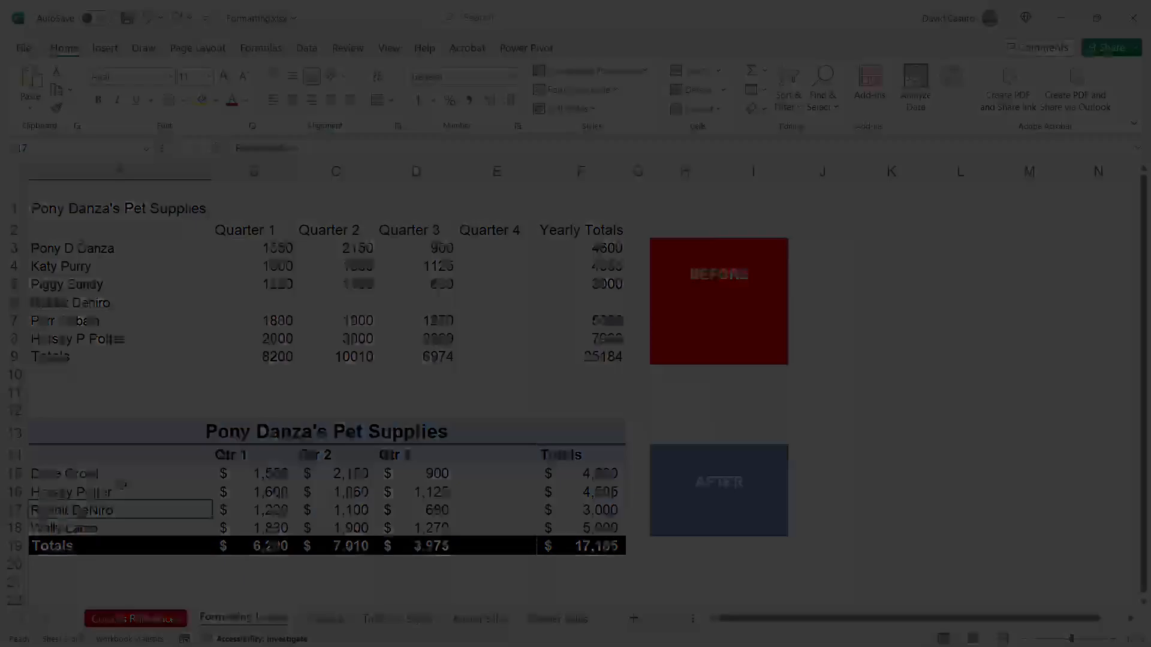